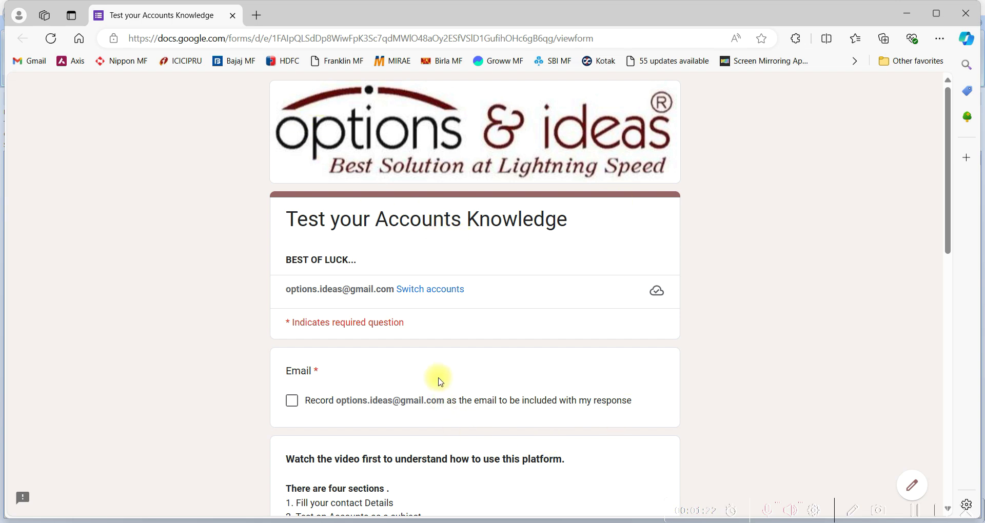
- Check the name, phone number and mail ID on the form's first page and continue to the Test on Accounts section
scroll(446, 371, down, 1)
scroll(446, 370, down, 3)
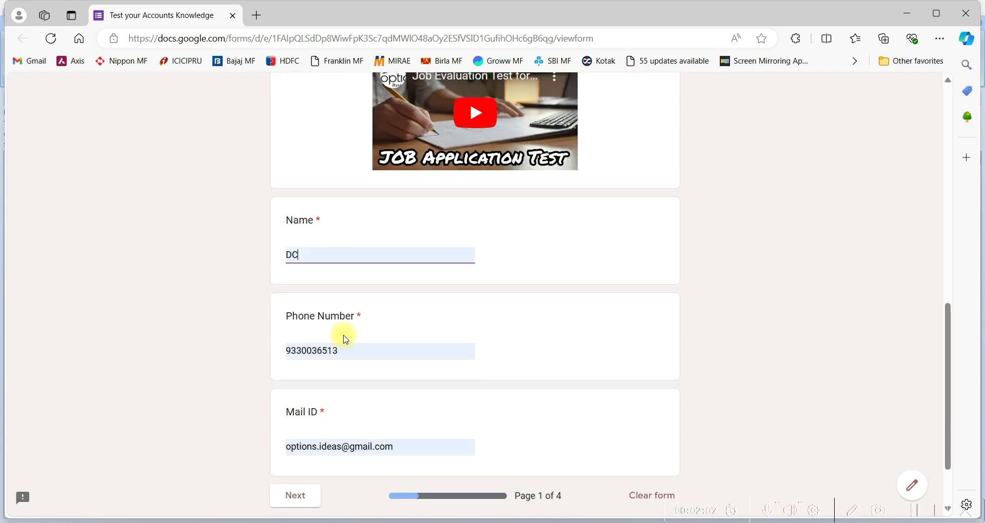
scroll(345, 339, down, 3)
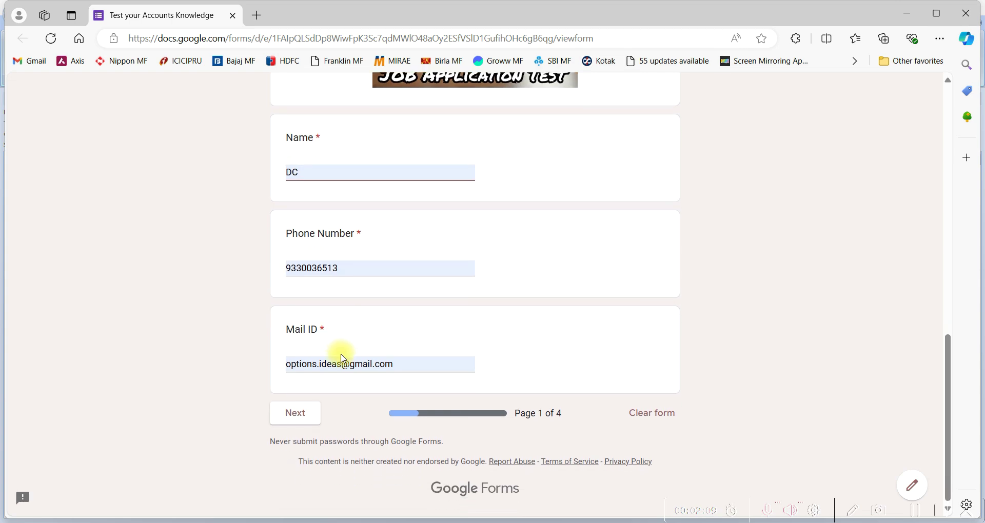
click(295, 412)
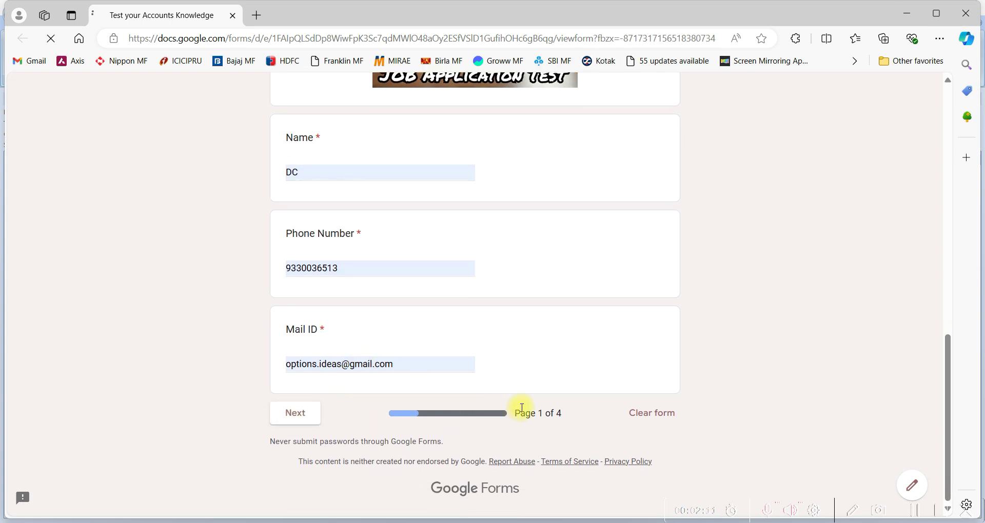
- Answer the question on the PF Return date of the month with 10th
scroll(511, 409, down, 3)
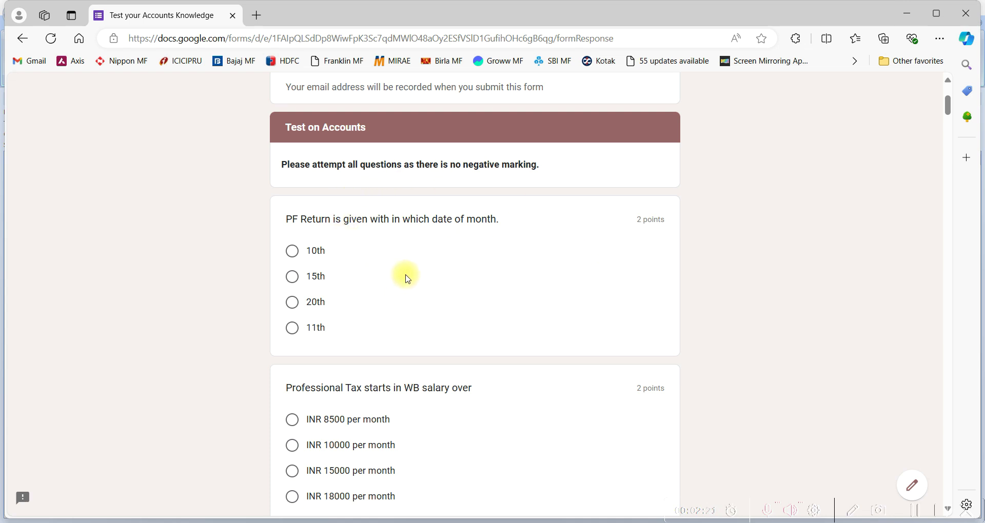
click(292, 303)
click(292, 303)
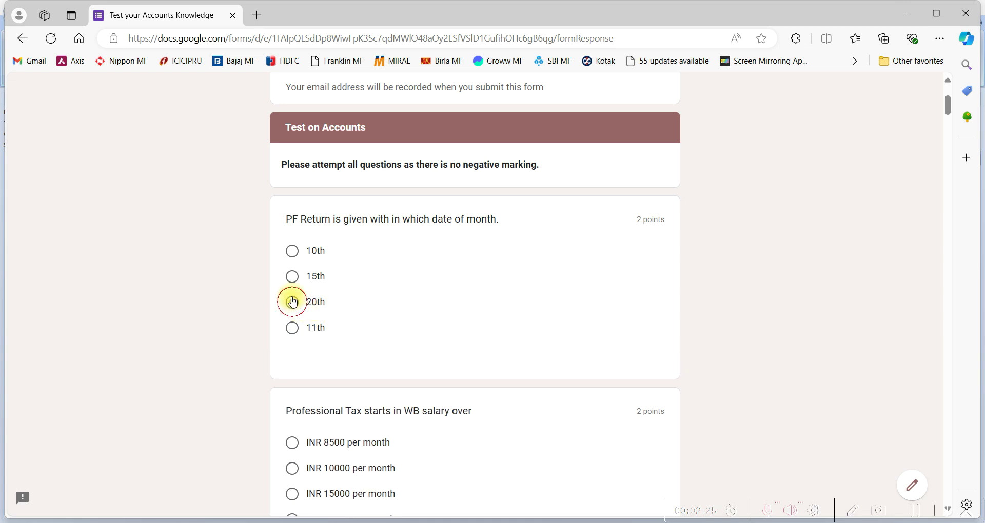
click(292, 252)
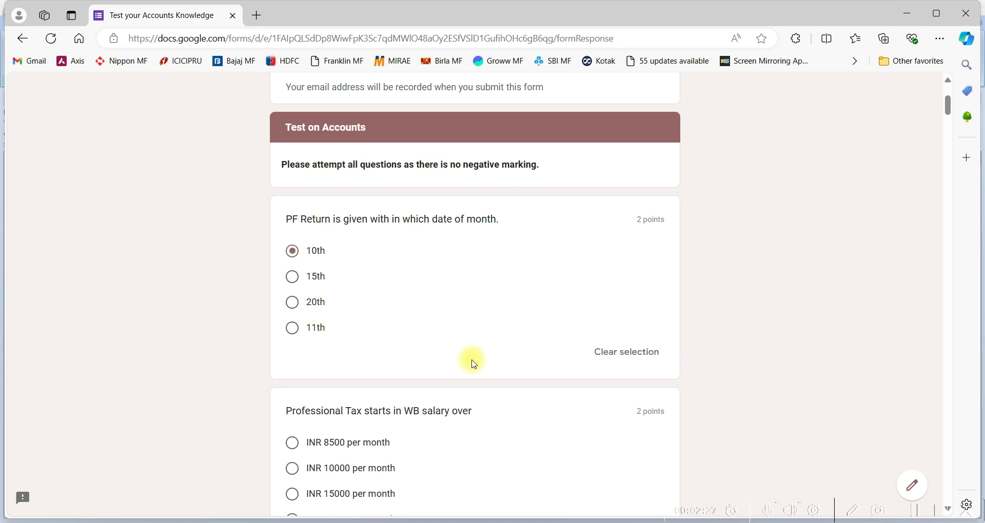
- Go through the remaining accounts questions without answering them and submit the form from its last page
scroll(443, 386, down, 5)
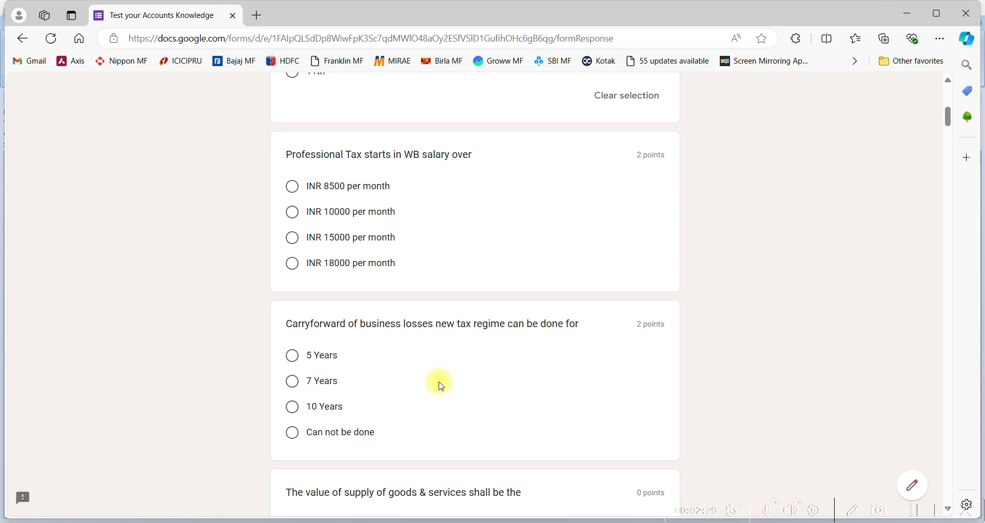
scroll(440, 387, down, 5)
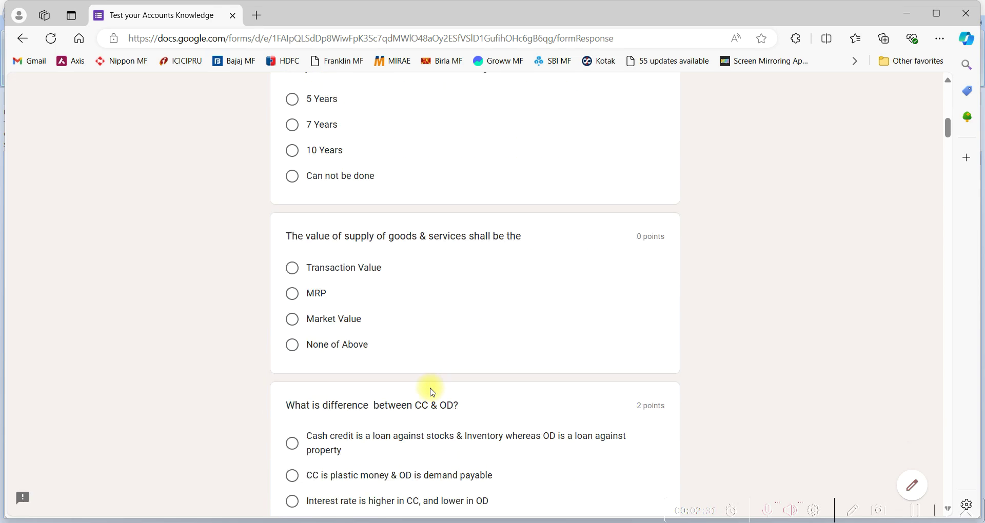
scroll(433, 391, up, 1)
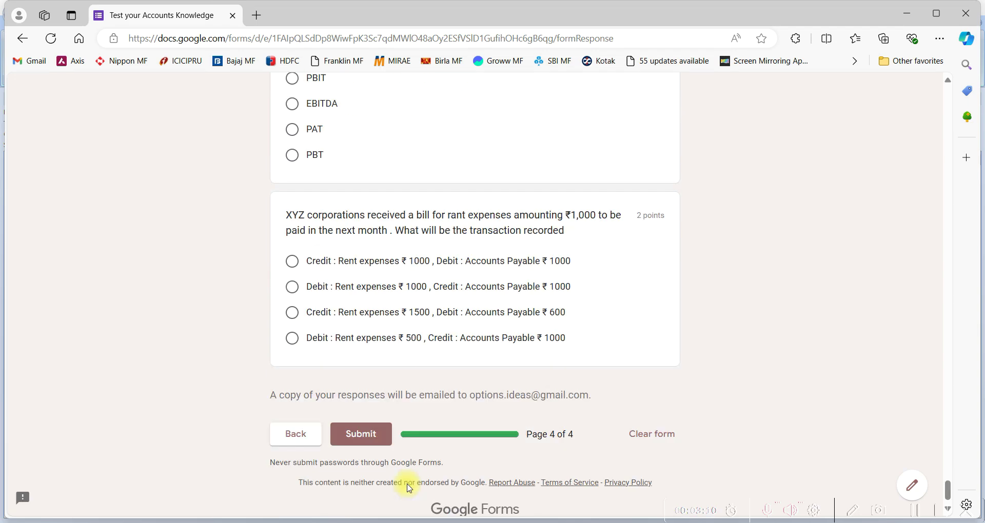
scroll(389, 485, down, 1)
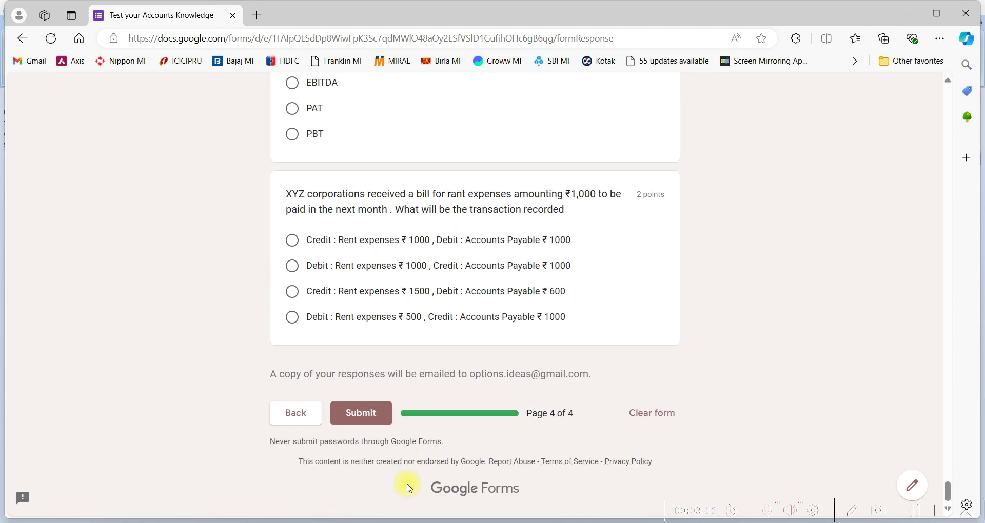
click(362, 413)
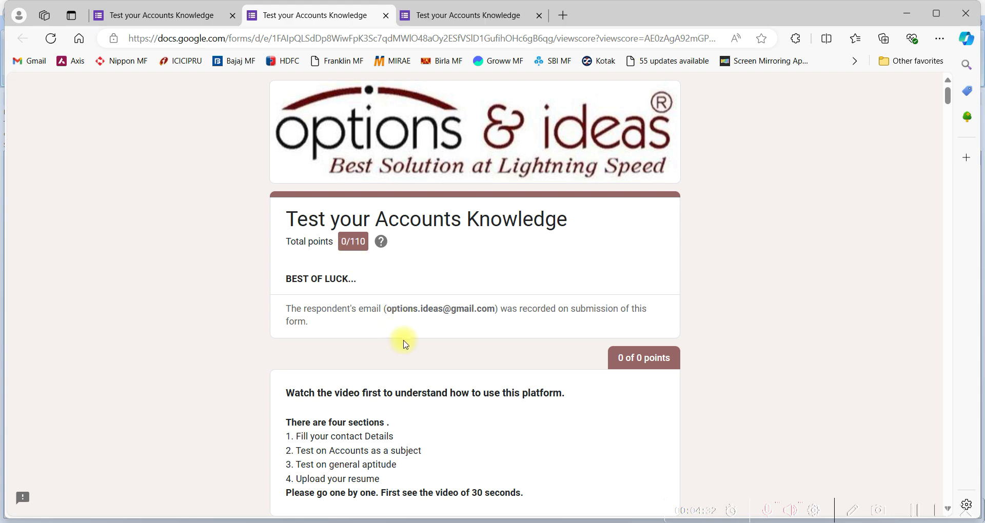
- Review the accounts test score page, including the graded answers and correct answers, down to its end
scroll(402, 340, down, 3)
scroll(406, 352, down, 6)
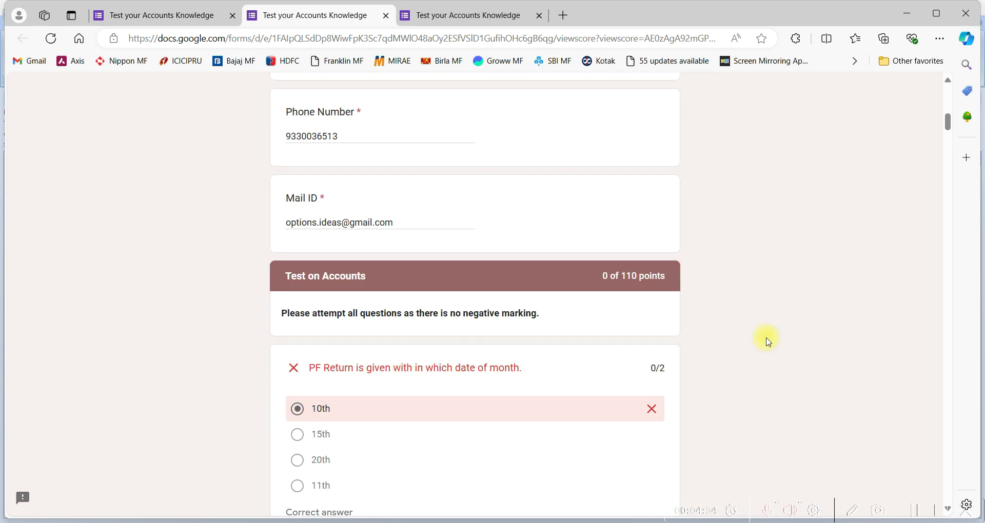
drag(950, 123, 923, 501)
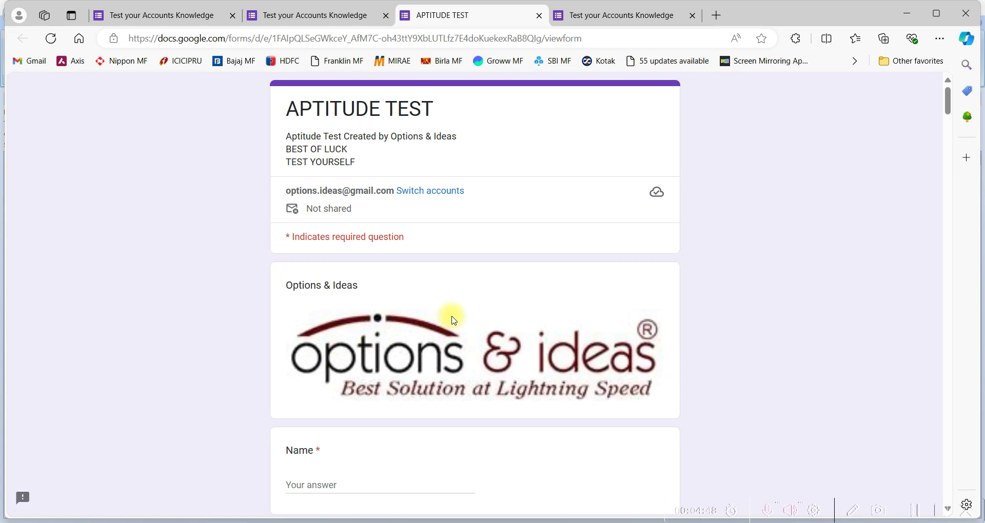
- Fill in the aptitude test's name, phone number and mail ID from the last used saved personal info
scroll(446, 315, down, 3)
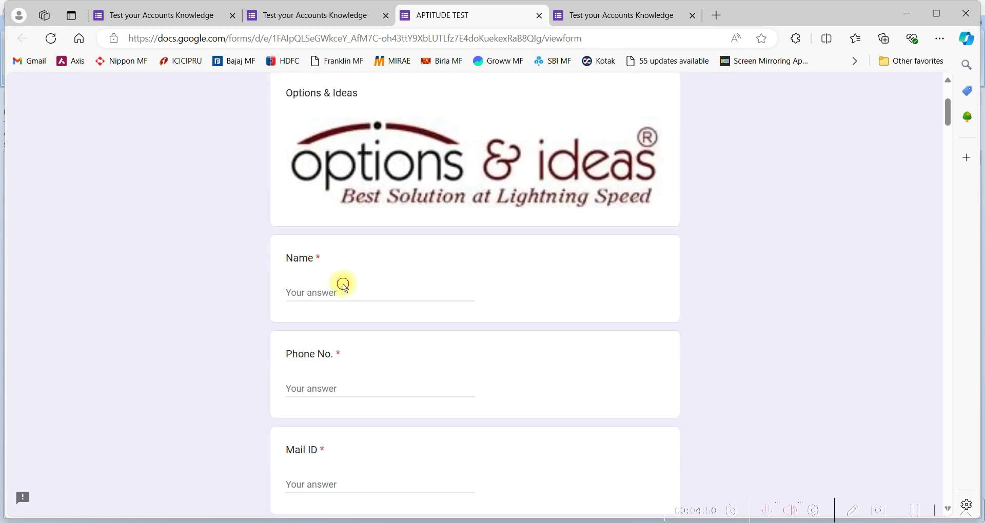
click(340, 293)
text(DC)
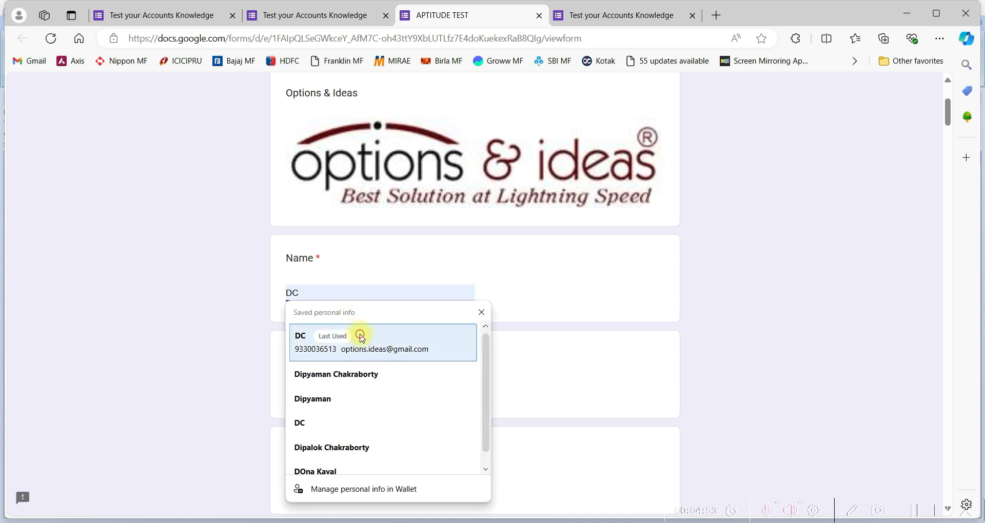
click(359, 334)
scroll(362, 339, down, 2)
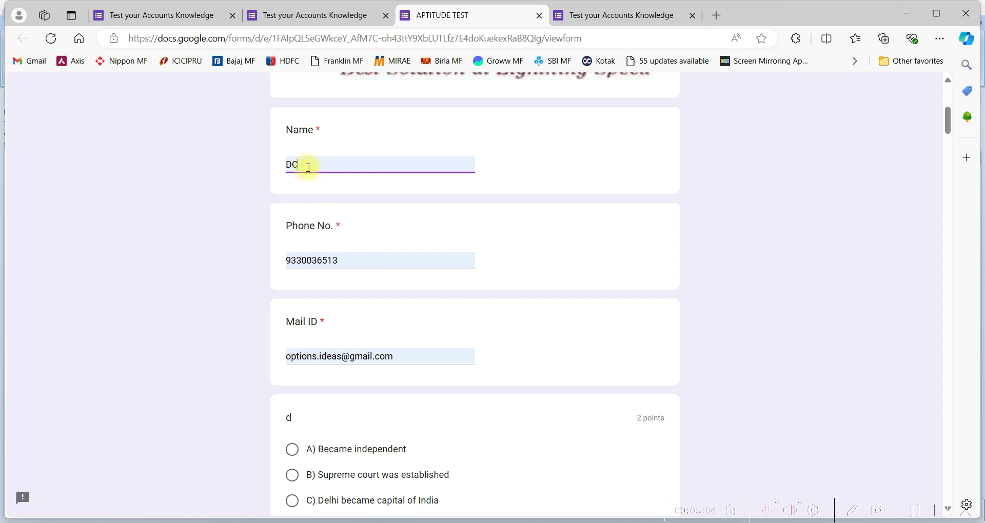
- Submit the aptitude test from the end of its form and view the score
scroll(403, 362, down, 20)
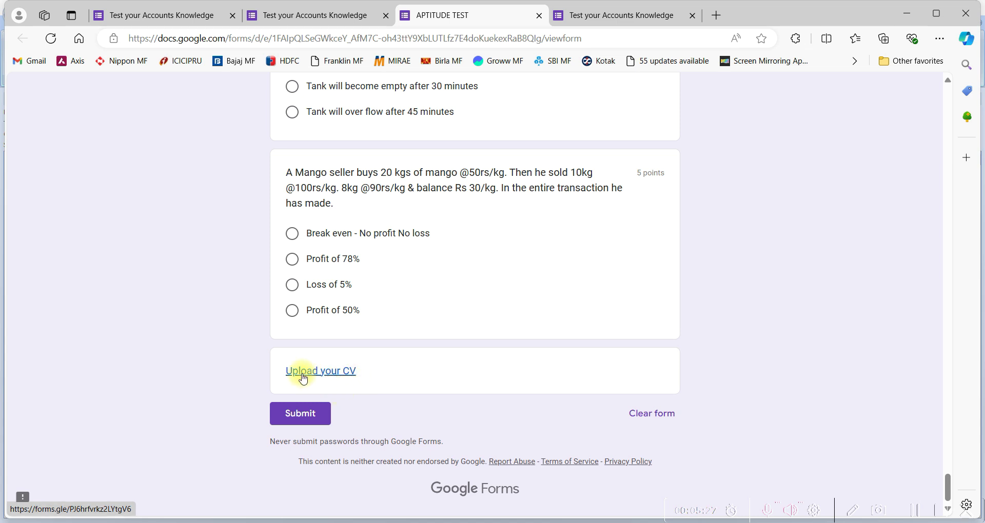
click(300, 415)
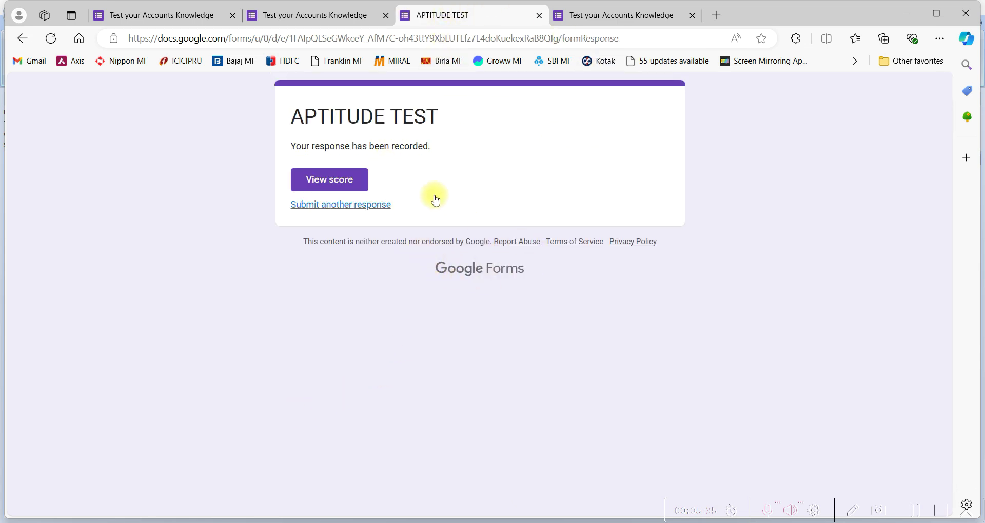
click(334, 181)
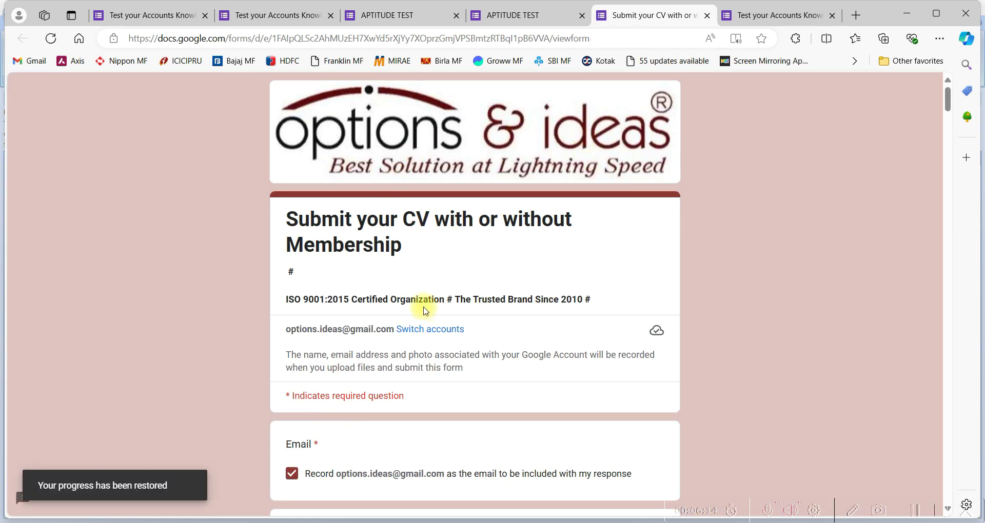
- Play the Programme Details video in the CV submission form briefly and pause it
scroll(499, 270, down, 4)
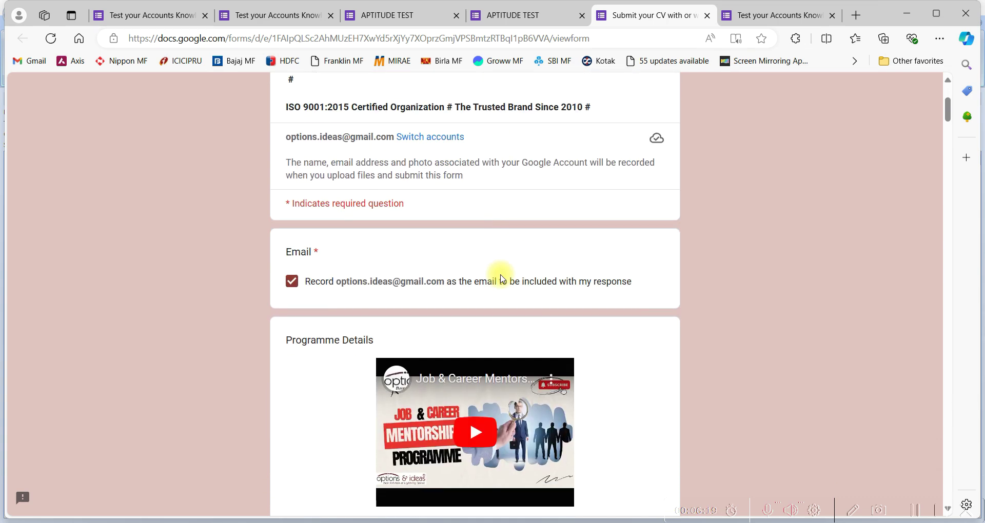
scroll(501, 288, up, 4)
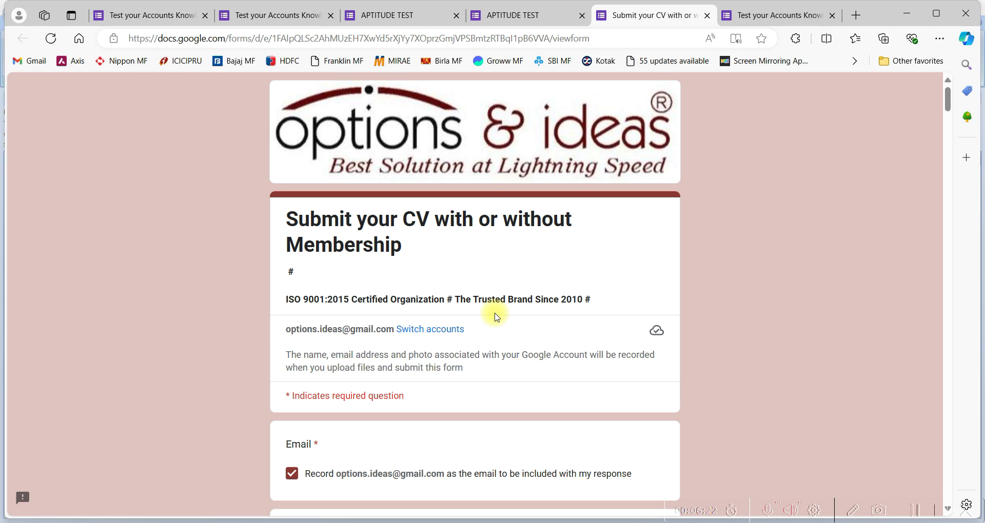
scroll(497, 319, down, 3)
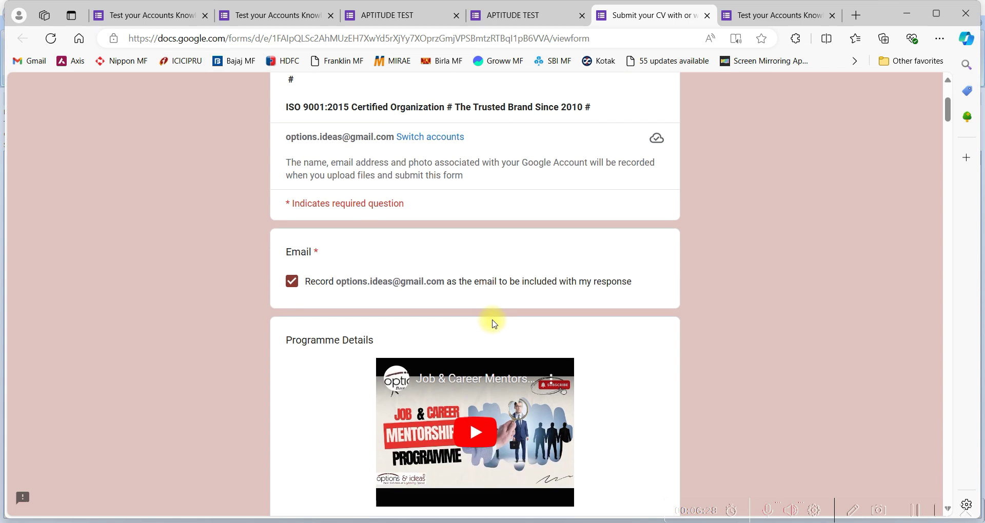
scroll(493, 327, down, 2)
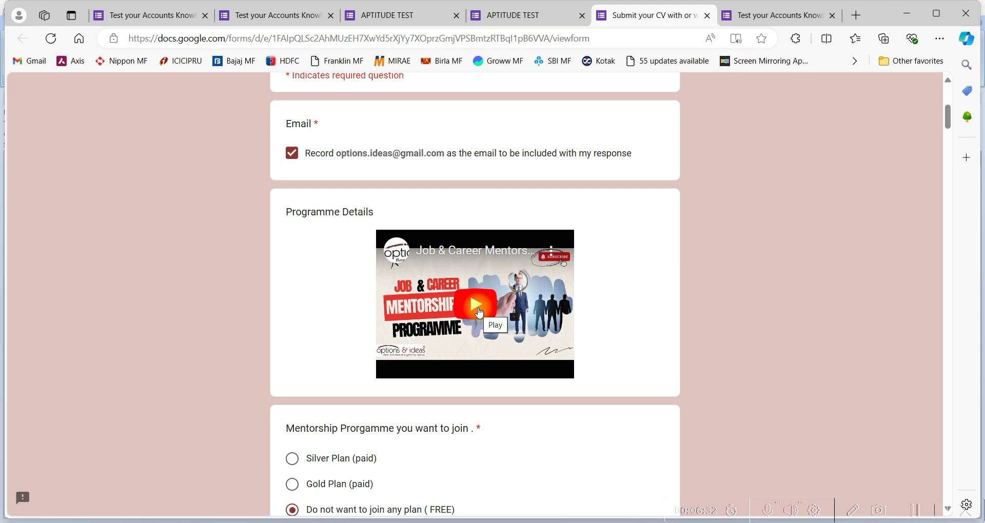
click(480, 313)
scroll(479, 313, down, 1)
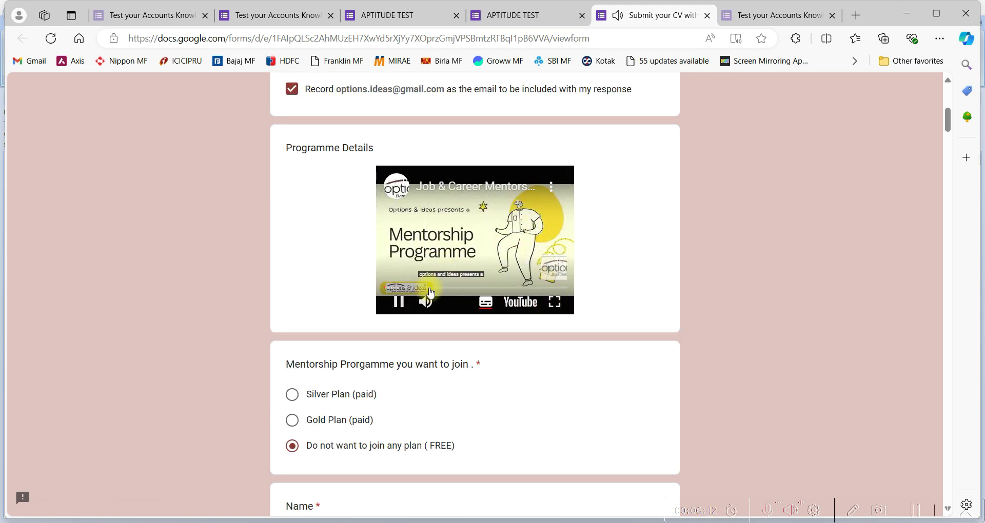
click(406, 304)
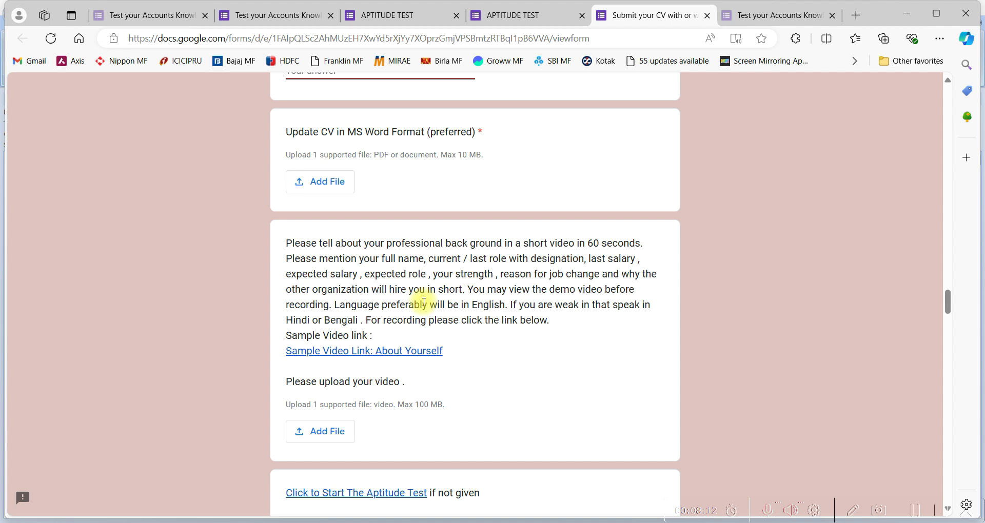
- Open the About Yourself sample video link and review the video upload and aptitude test sections of the CV form
click(373, 353)
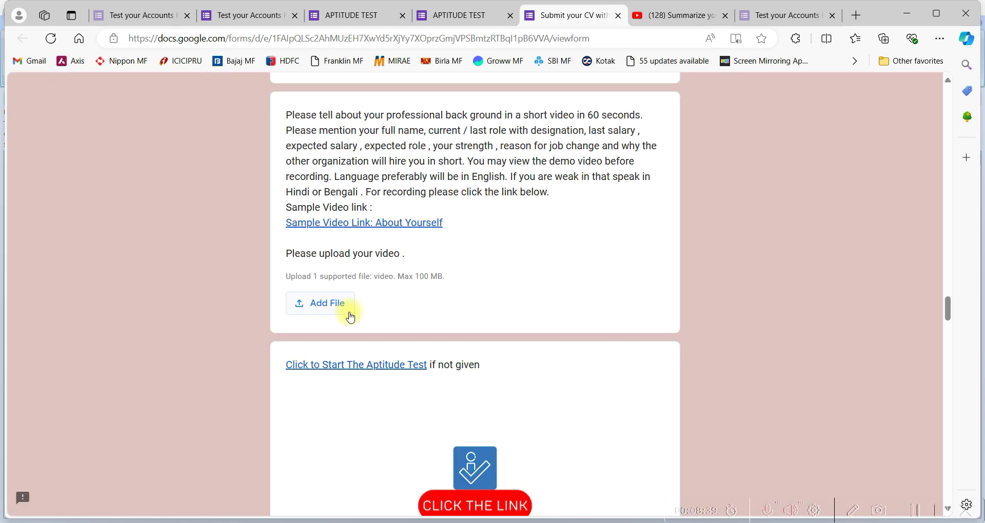
scroll(351, 317, down, 3)
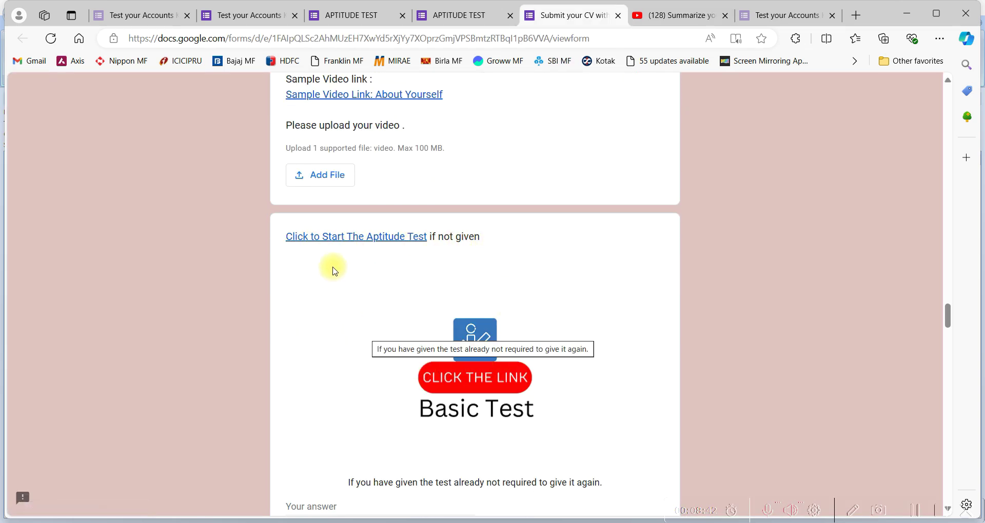
scroll(468, 241, down, 4)
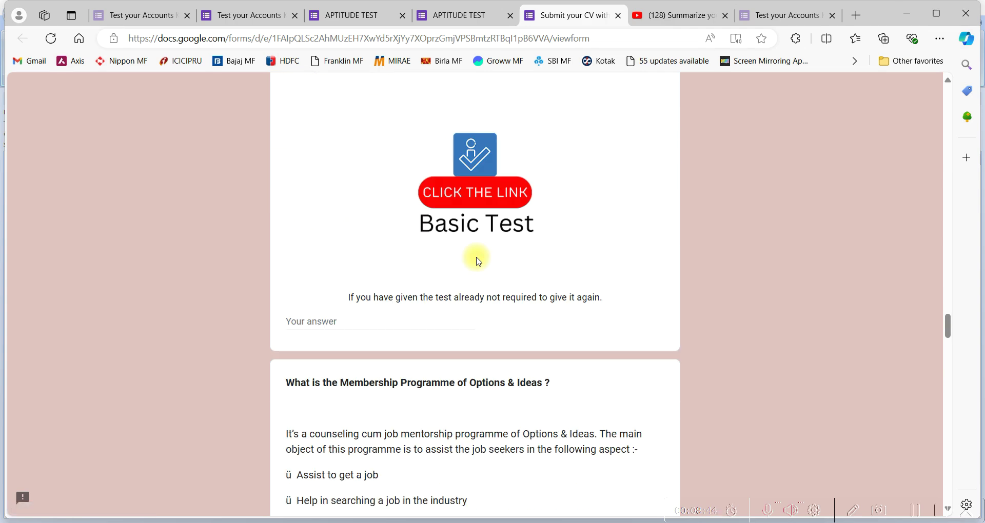
- Read the CV form's description of the Options & Ideas membership programme and the mentorship charges
scroll(462, 264, down, 3)
scroll(466, 308, down, 4)
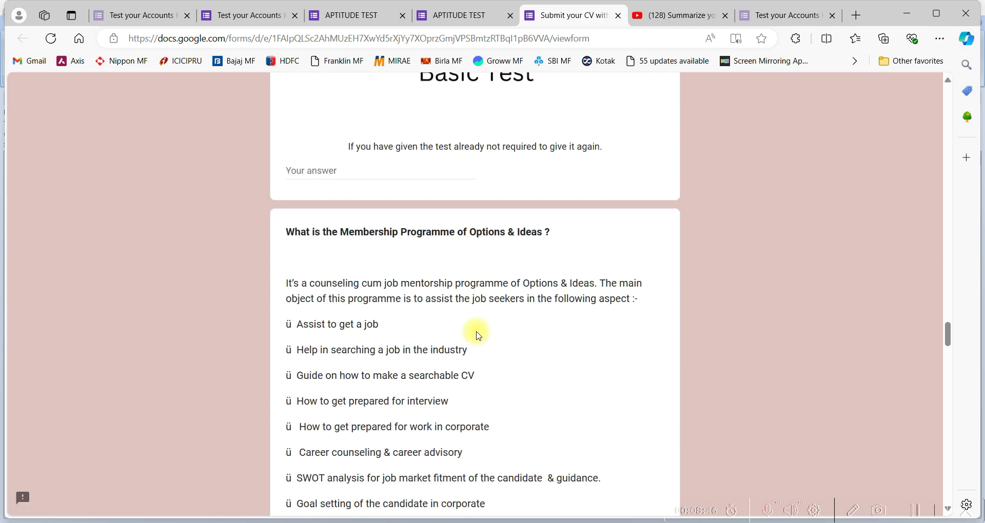
scroll(472, 359, down, 7)
scroll(453, 378, up, 9)
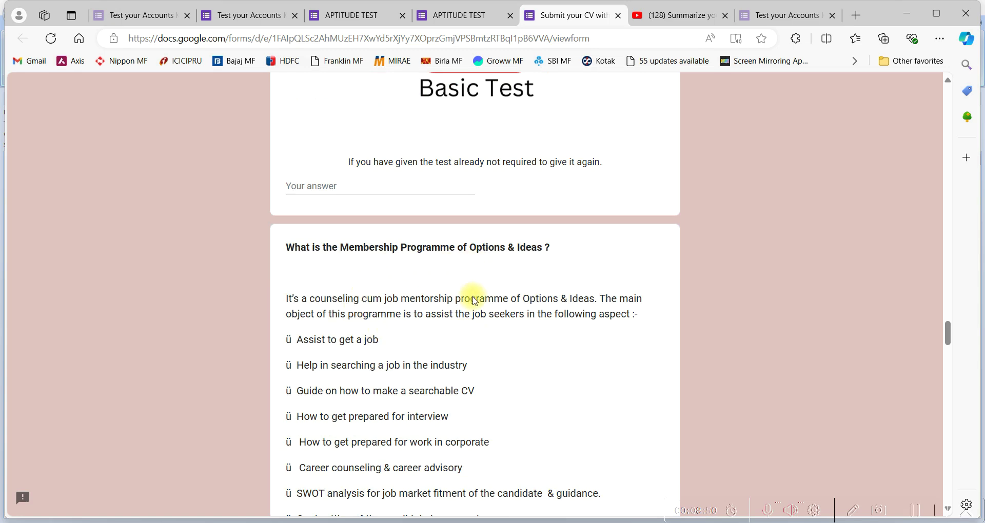
scroll(435, 347, down, 4)
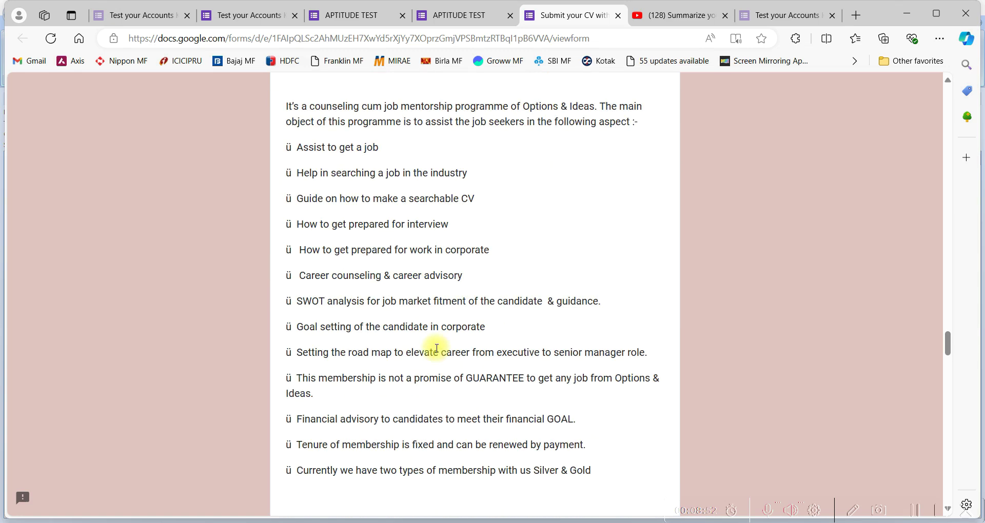
scroll(436, 348, down, 5)
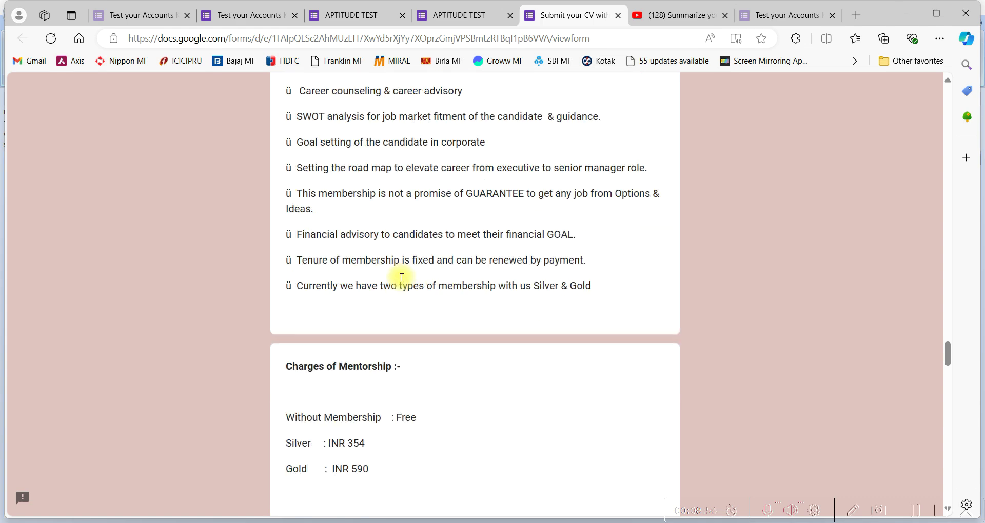
scroll(424, 185, down, 3)
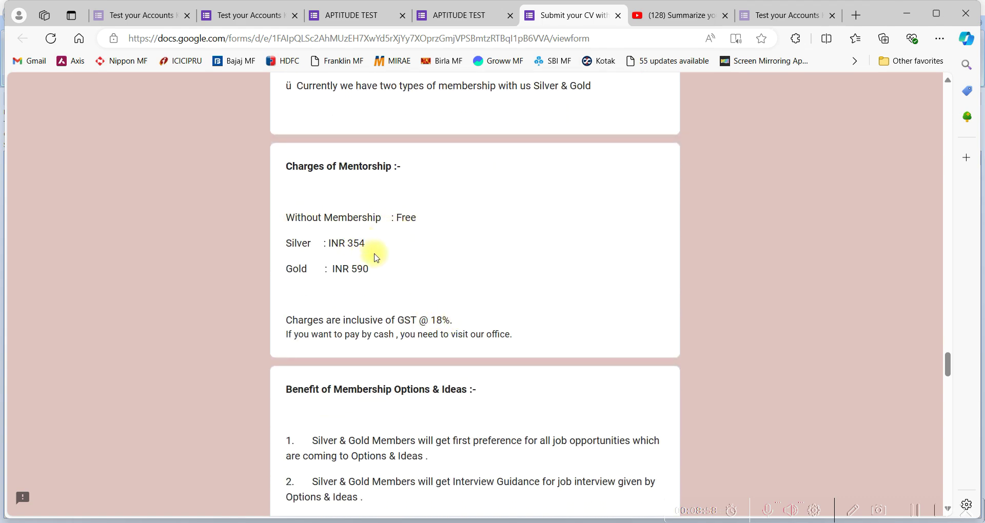
- Look over the UPI payment QR code and the response copy and submission options at the CV form's end
scroll(319, 285, down, 20)
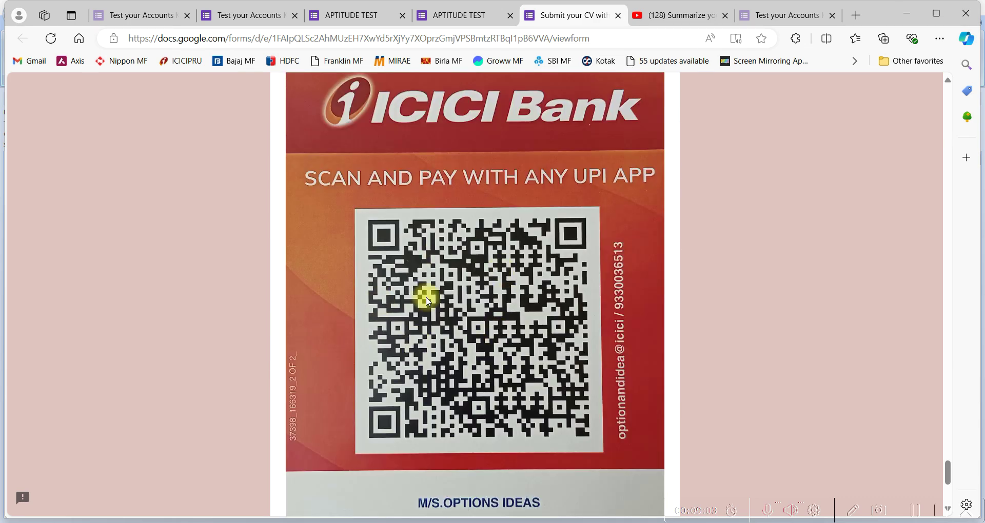
scroll(488, 329, down, 4)
scroll(486, 332, down, 2)
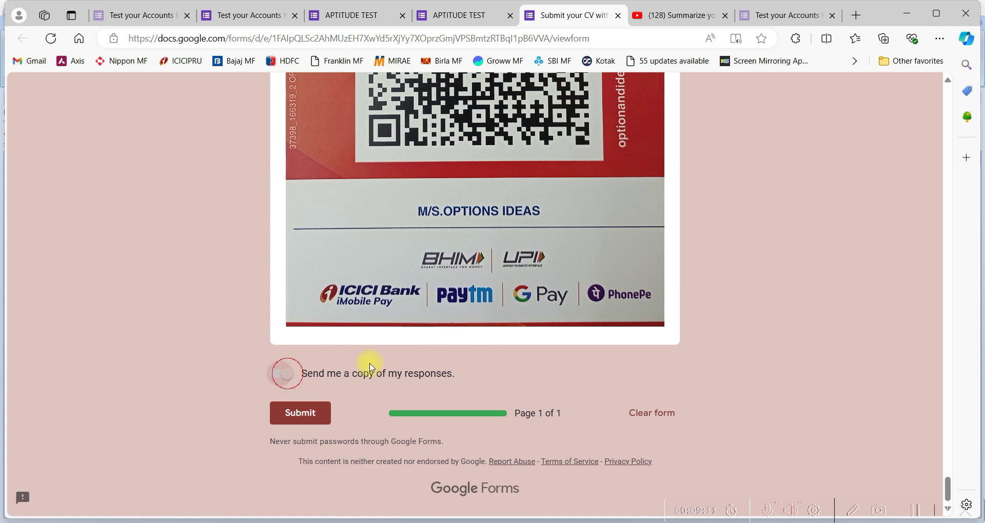
scroll(543, 267, up, 1)
scroll(542, 267, down, 1)
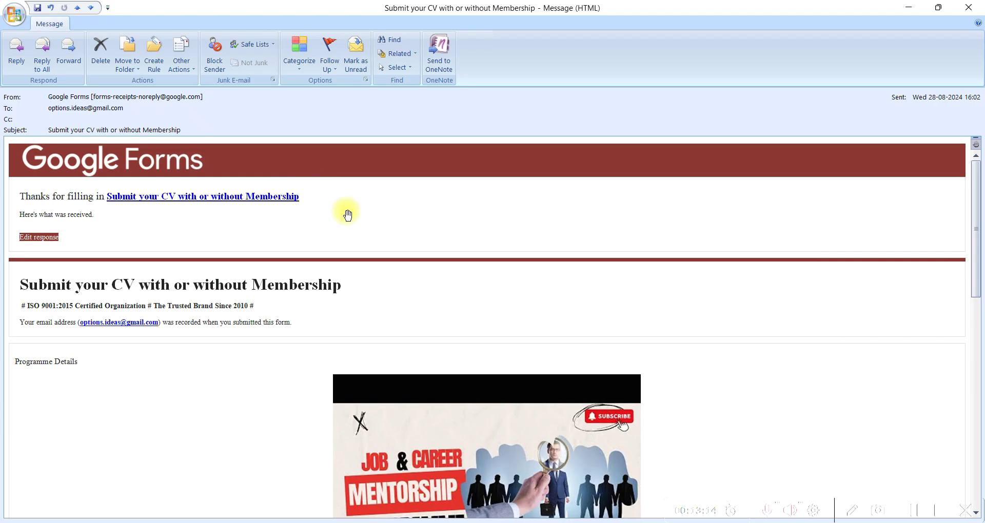
- Review the submitted answers in the emailed Google Forms copy of the CV form response
scroll(347, 215, down, 6)
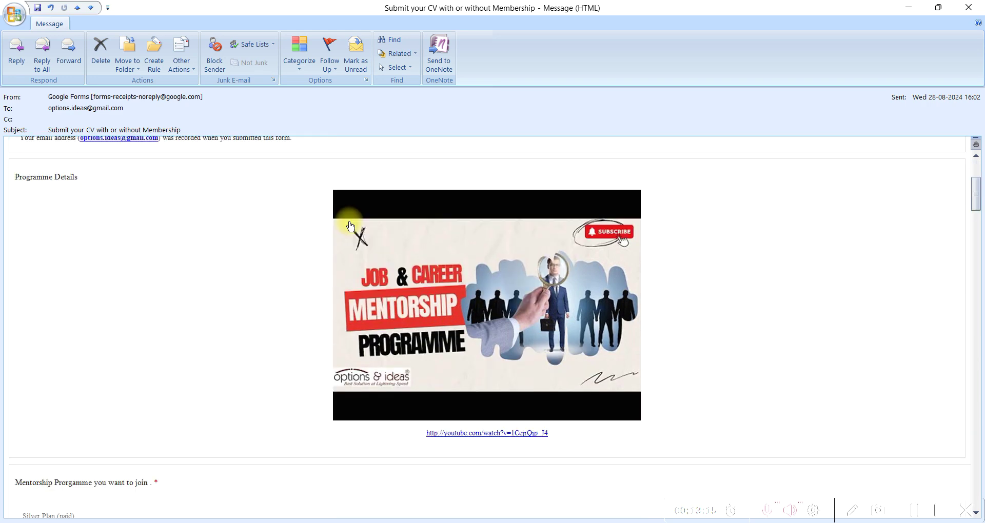
scroll(350, 226, down, 13)
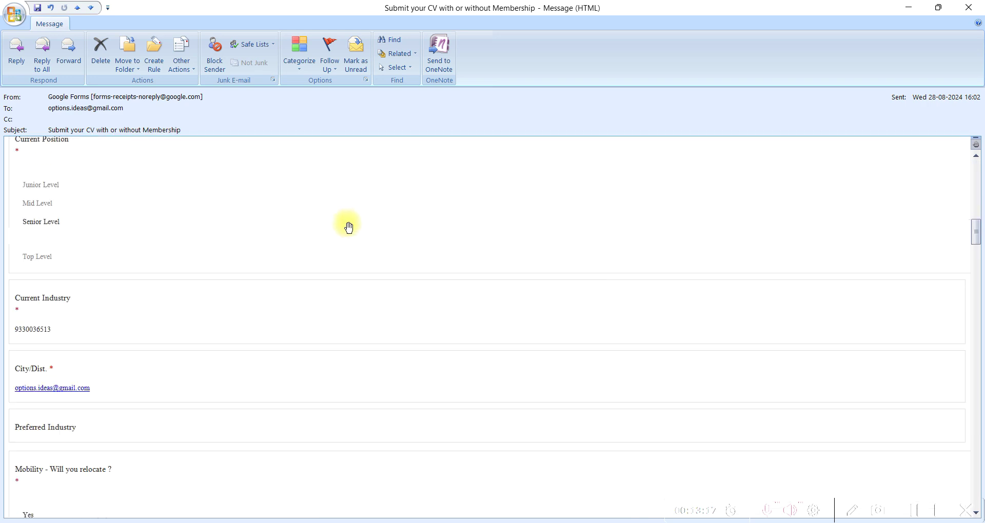
scroll(348, 227, down, 11)
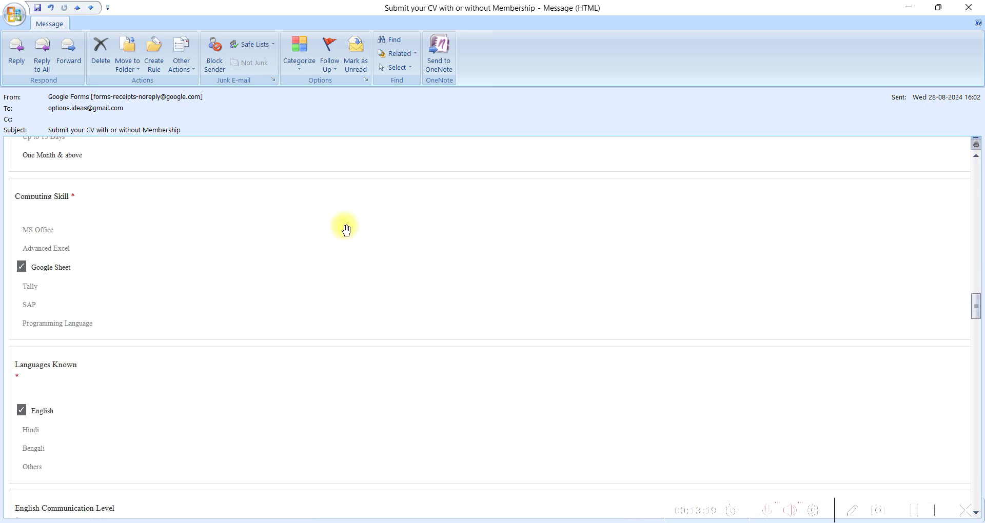